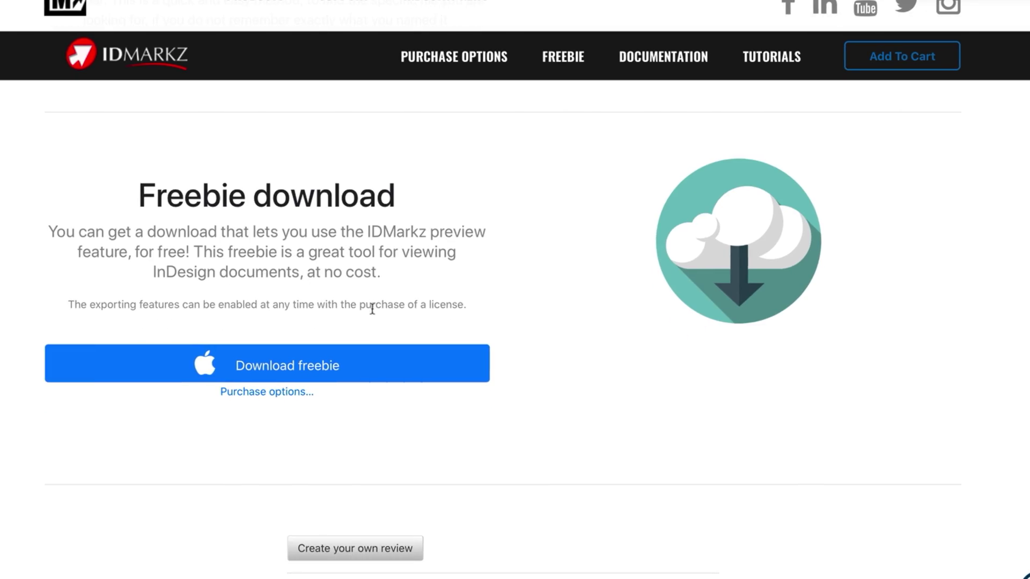
scroll(371, 309, up, 2)
scroll(372, 309, up, 5)
scroll(373, 314, up, 3)
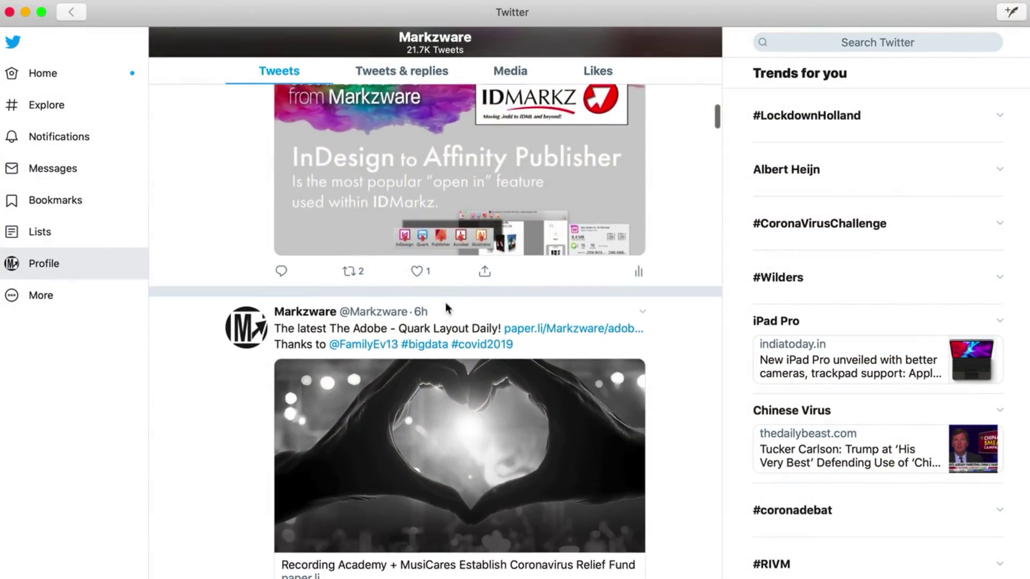
scroll(445, 302, down, 5)
scroll(445, 302, down, 2)
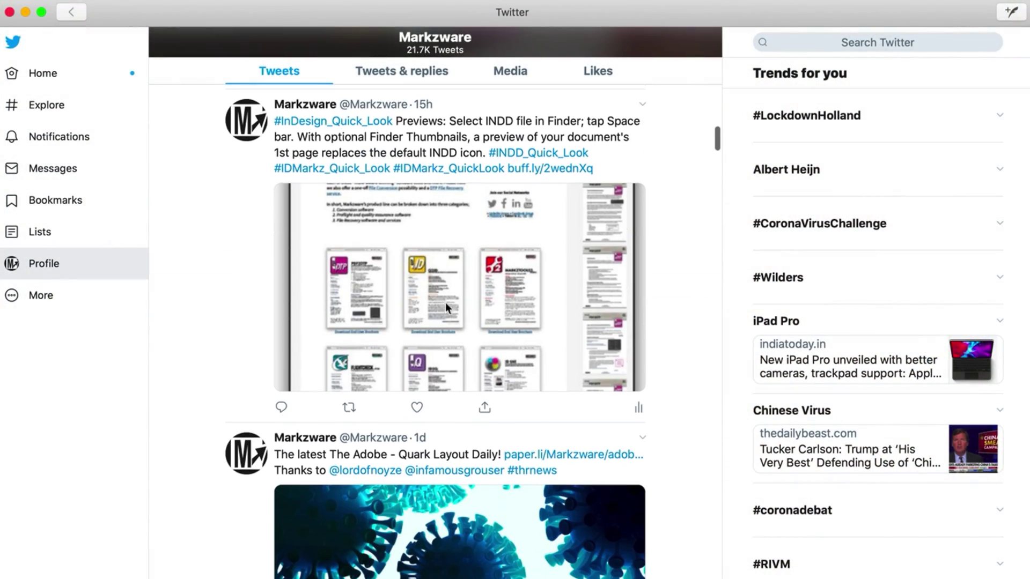
Step: Open Markzware's #InDesign_Quick_Look tweet in its own detail view
click(436, 136)
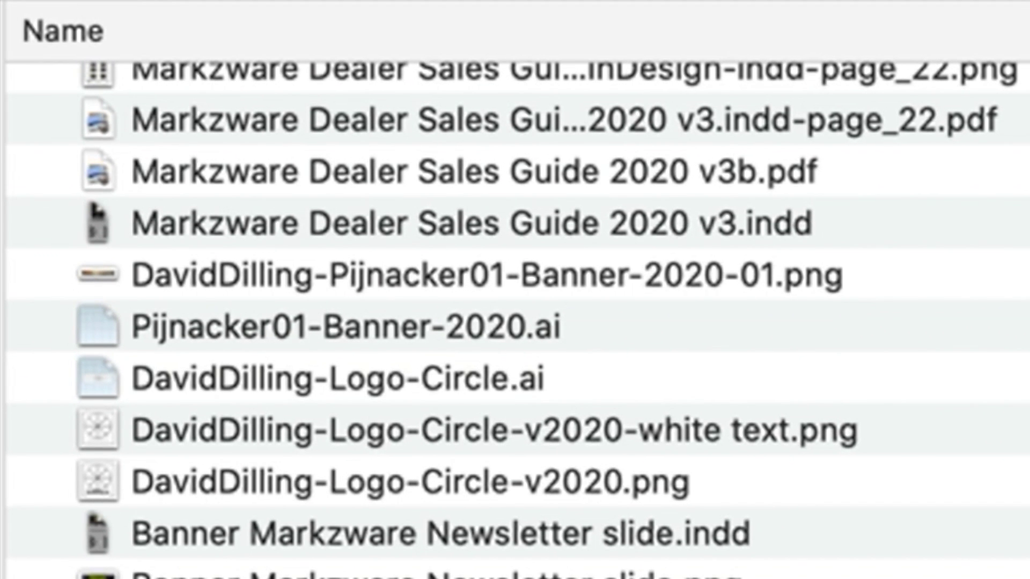
scroll(514, 322, up, 1)
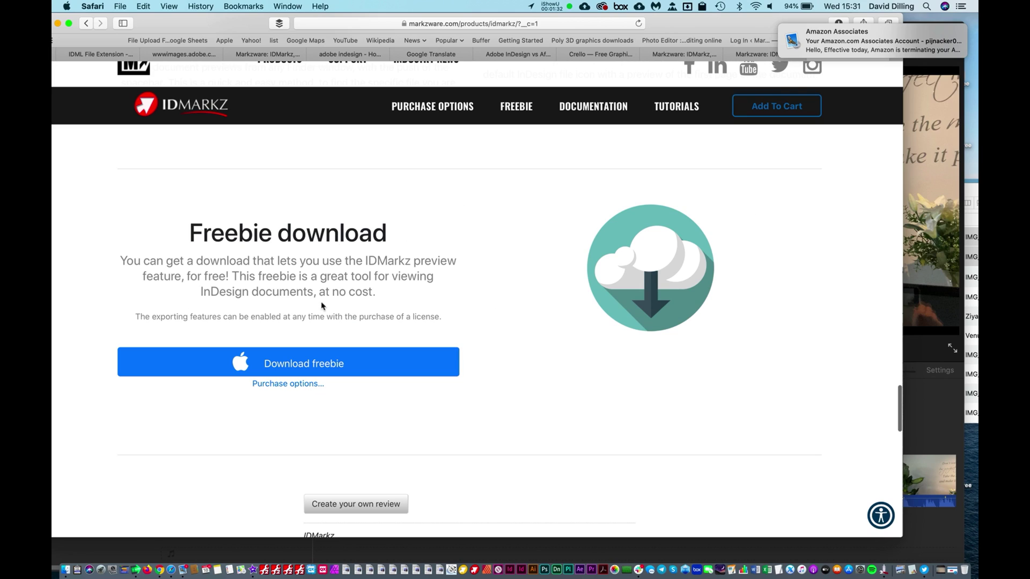
scroll(371, 303, down, 1)
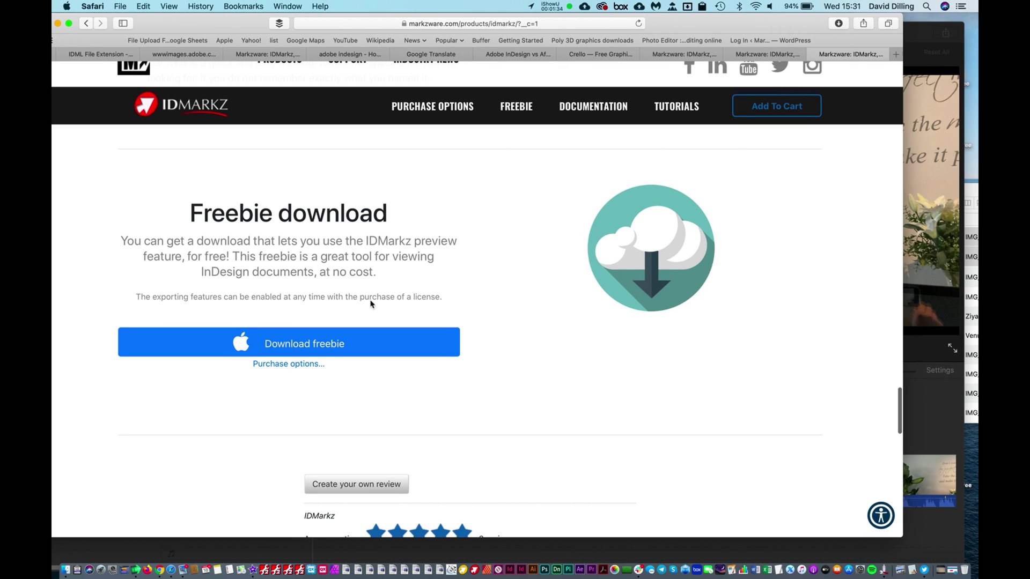
scroll(371, 304, up, 2)
scroll(370, 303, up, 5)
scroll(358, 299, down, 1)
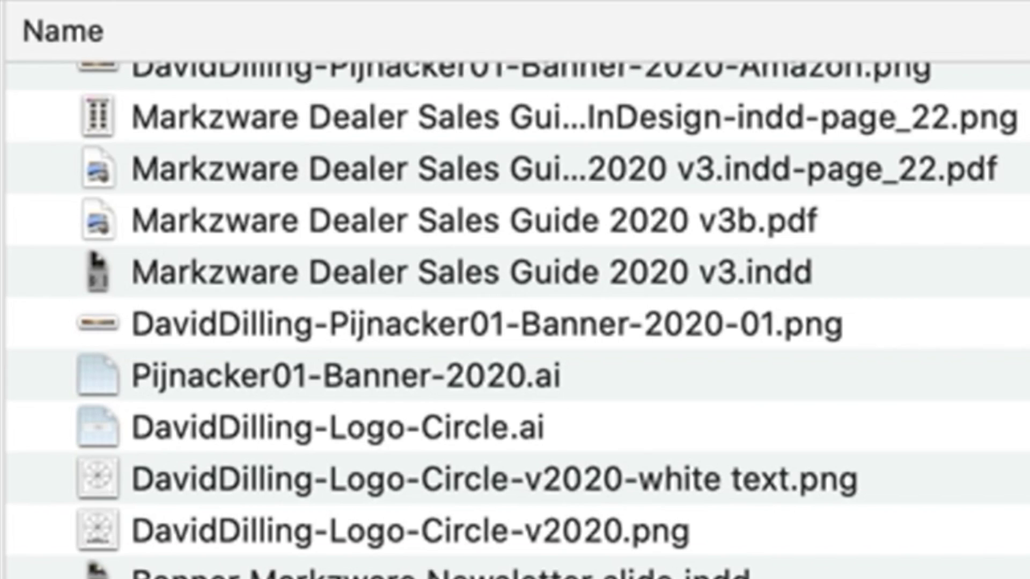
scroll(515, 323, down, 10)
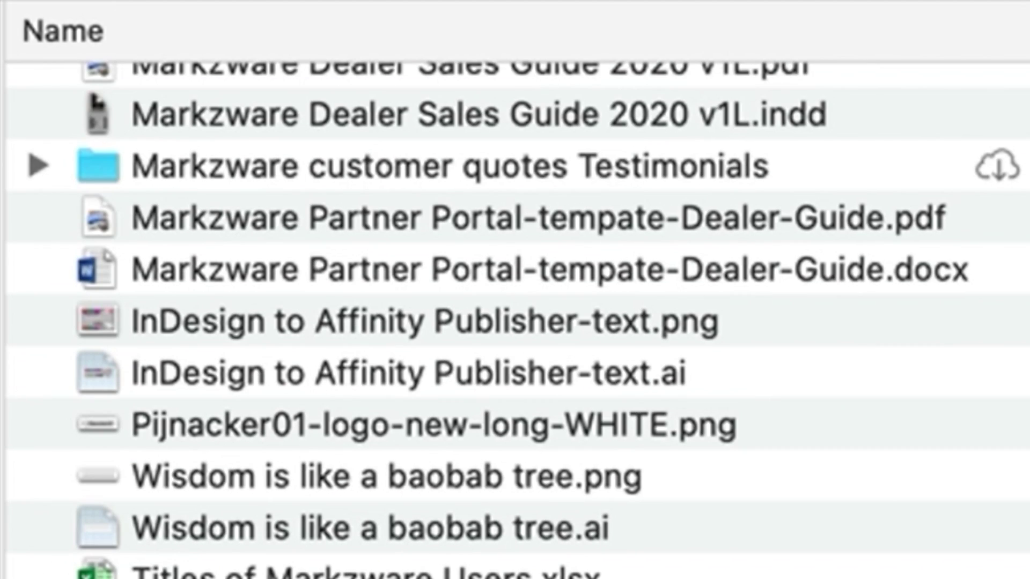
scroll(515, 322, down, 5)
scroll(514, 322, down, 10)
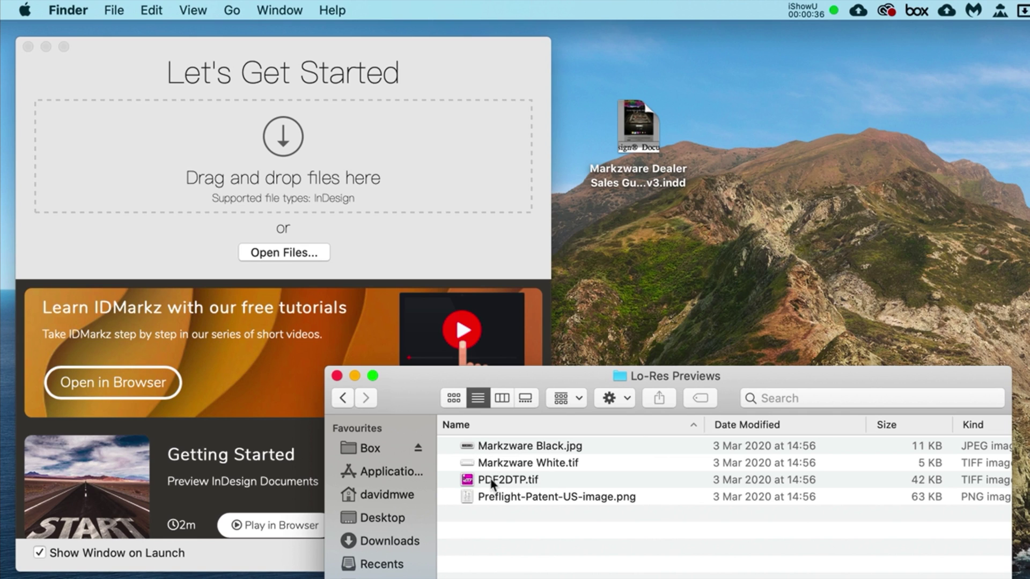
Step: Quick Look the PDF2DTP.tif image, close it, and shift the desktop InDesign file right
click(469, 478)
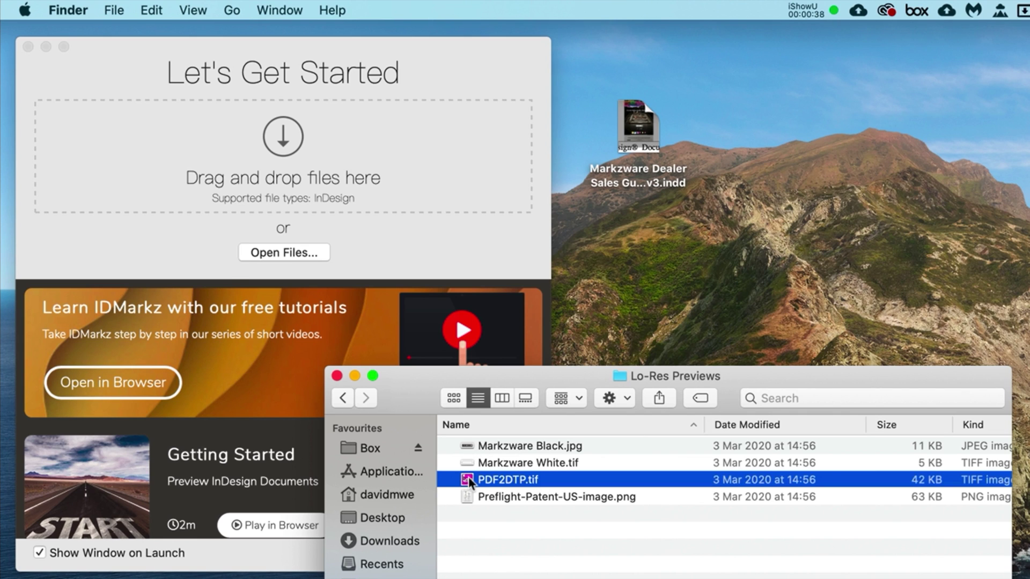
key(space)
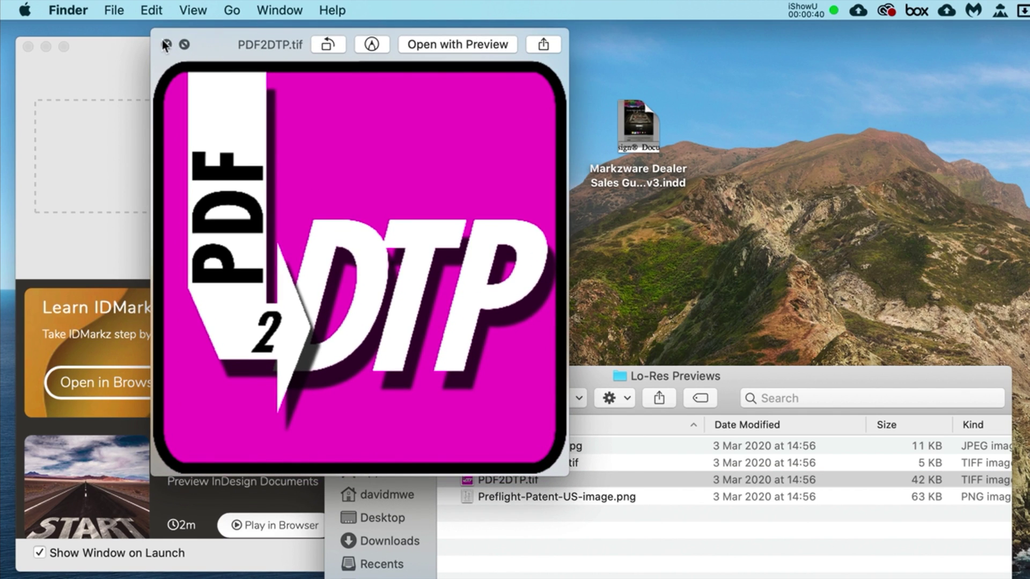
click(164, 42)
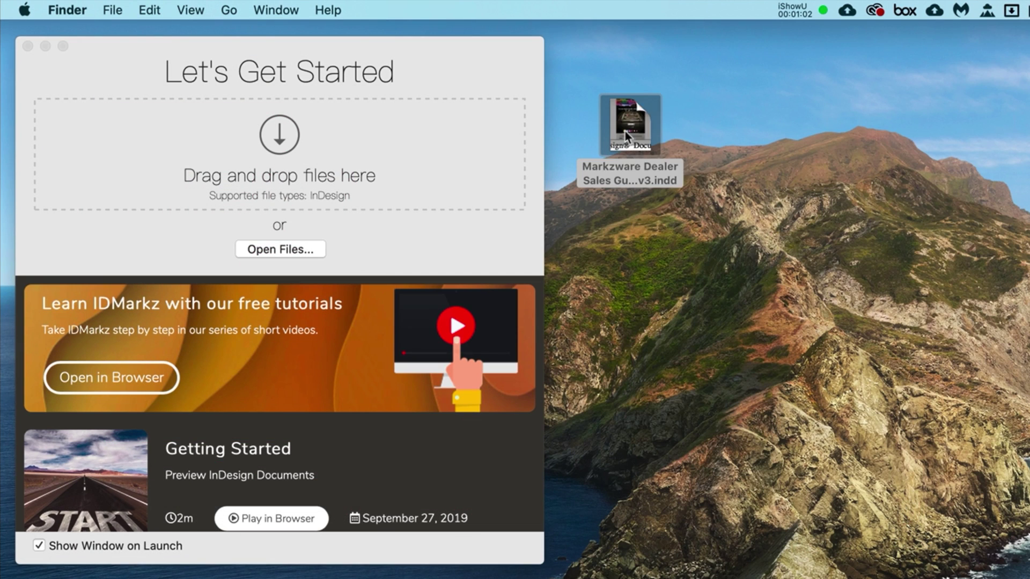
drag(629, 120, 705, 121)
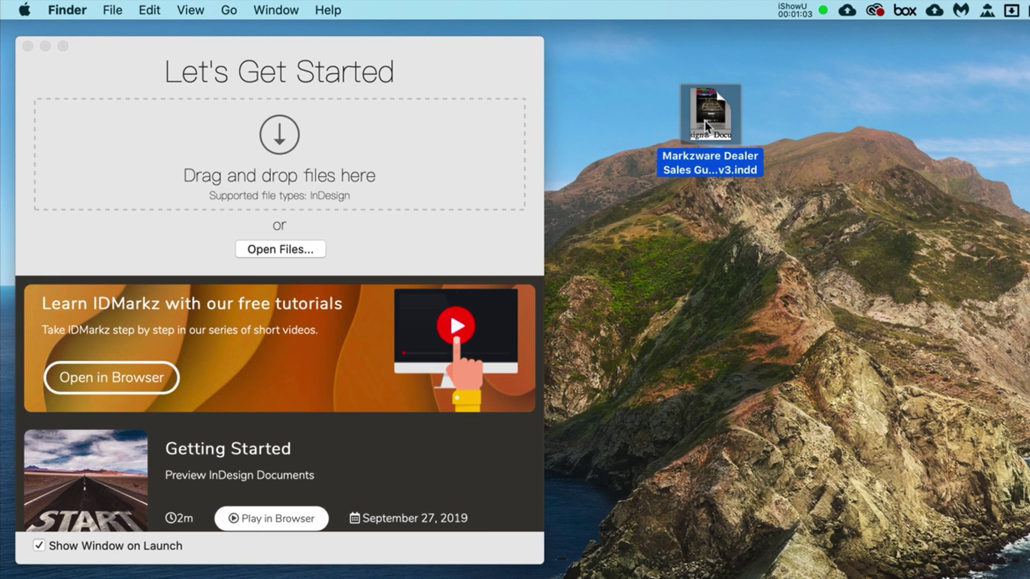
Step: Preview Dealer Sales Guide 2020 v3.indd through pages 2, 3 and 5, then close it
click(708, 200)
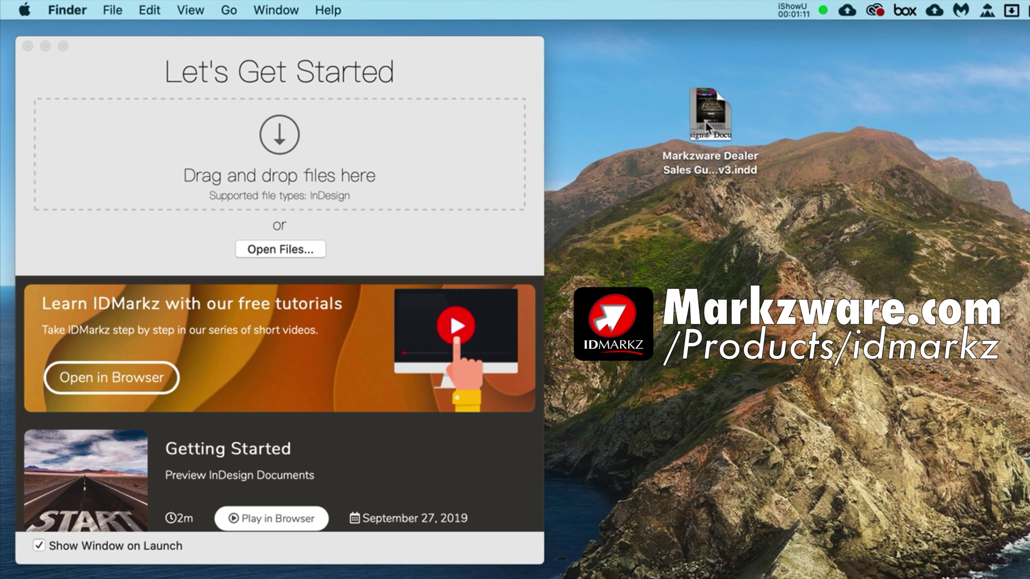
click(712, 129)
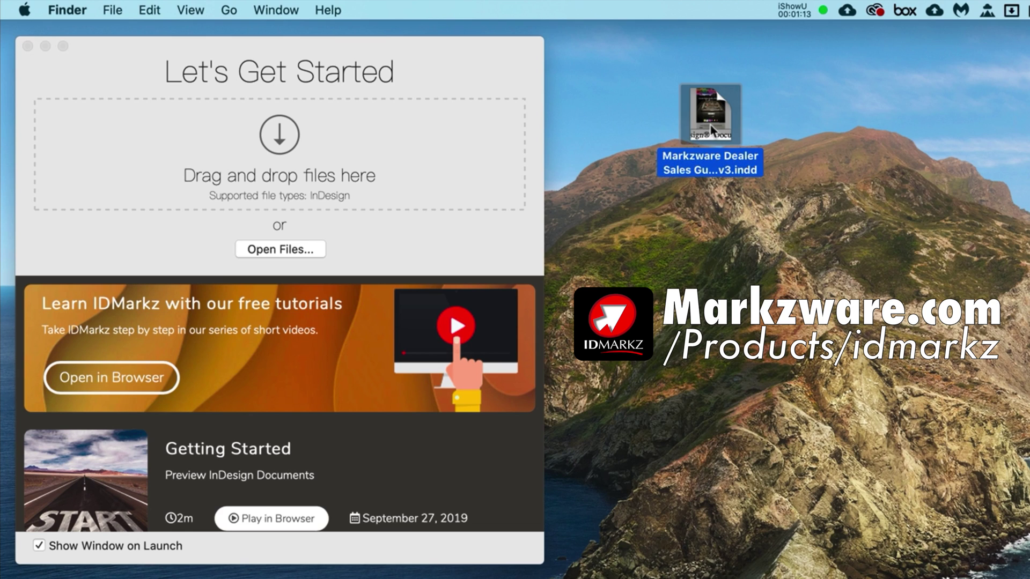
double_click(712, 130)
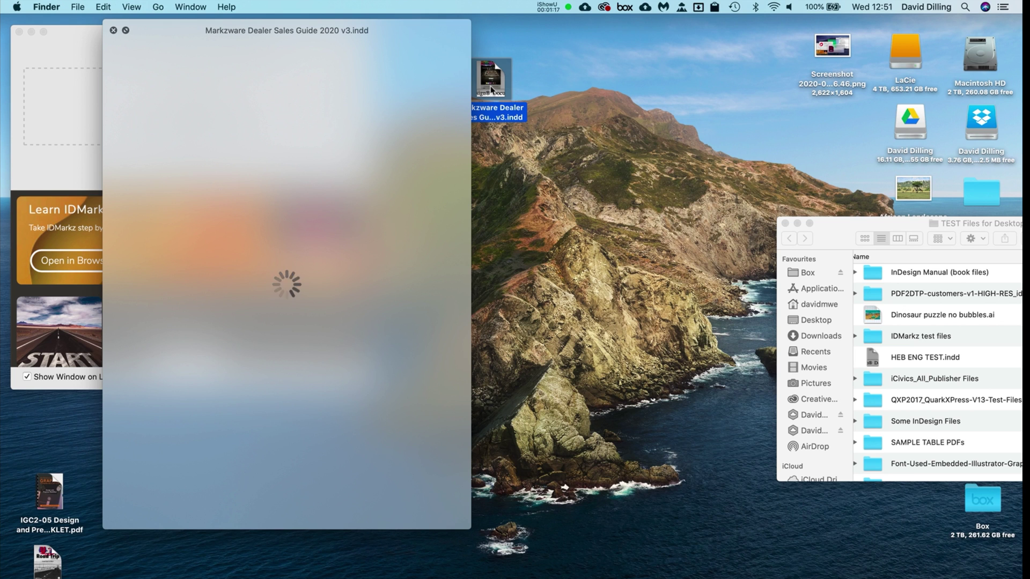
mouse_move(473, 137)
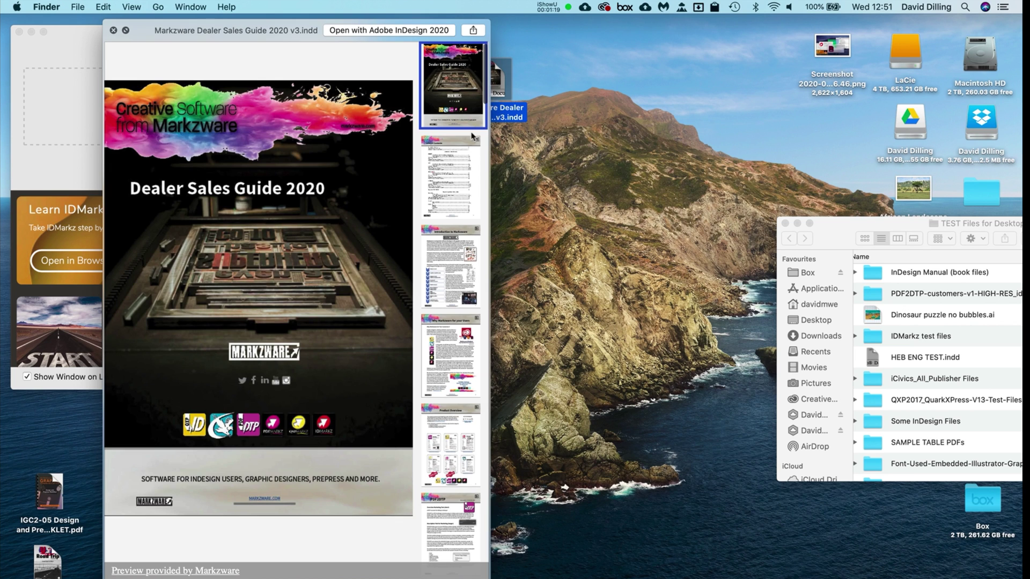
click(460, 181)
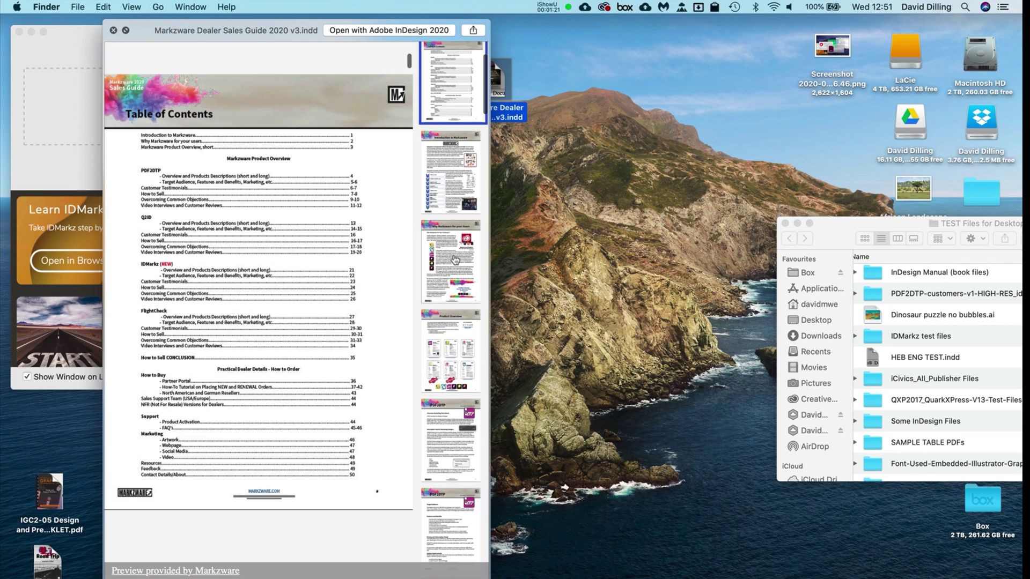
click(454, 261)
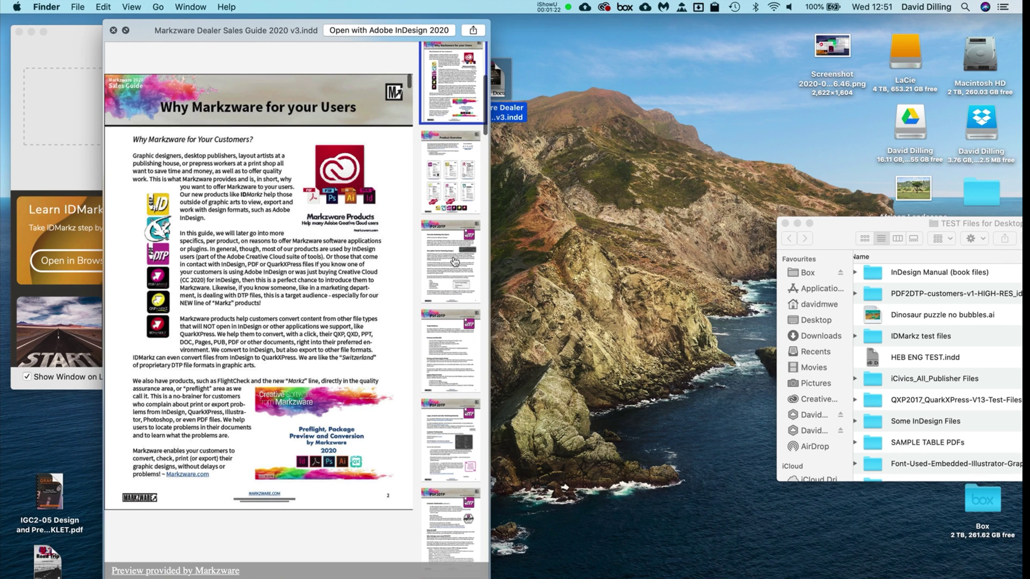
click(445, 354)
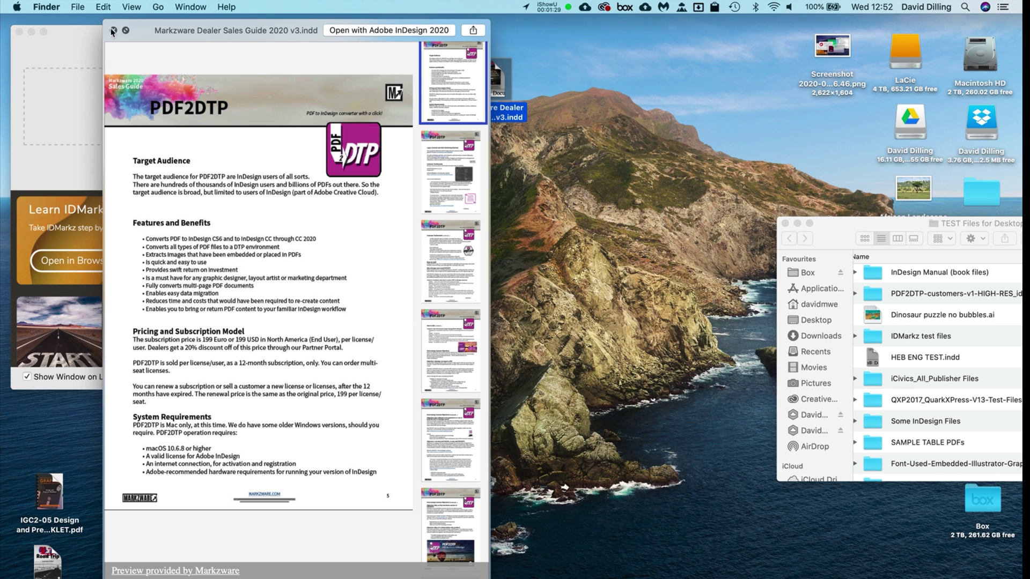
click(113, 31)
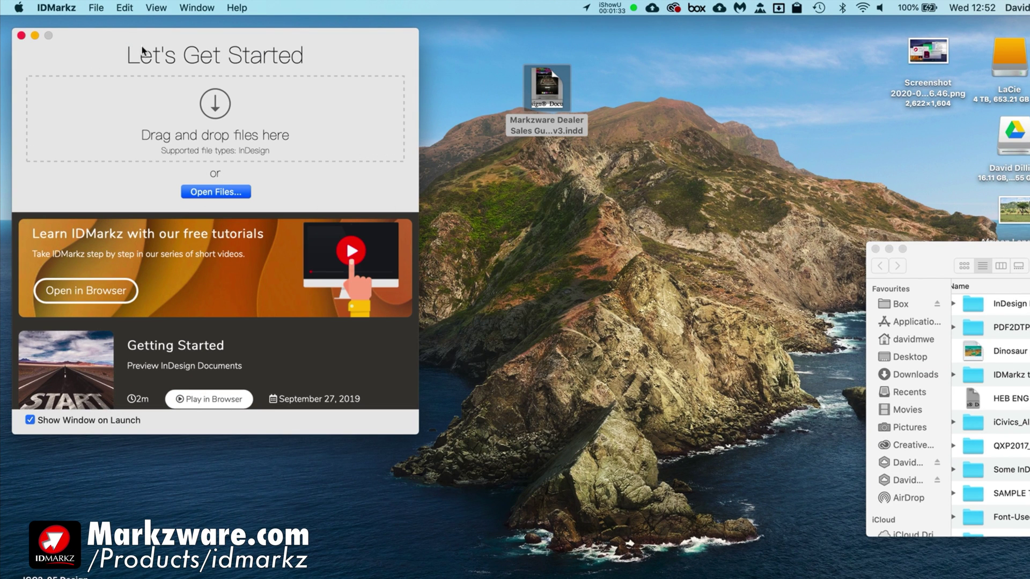
Step: Quit IDMarkz and Quick Look Controller 3-18.indd from the InDesign Manual (book files) folder
key(super+q)
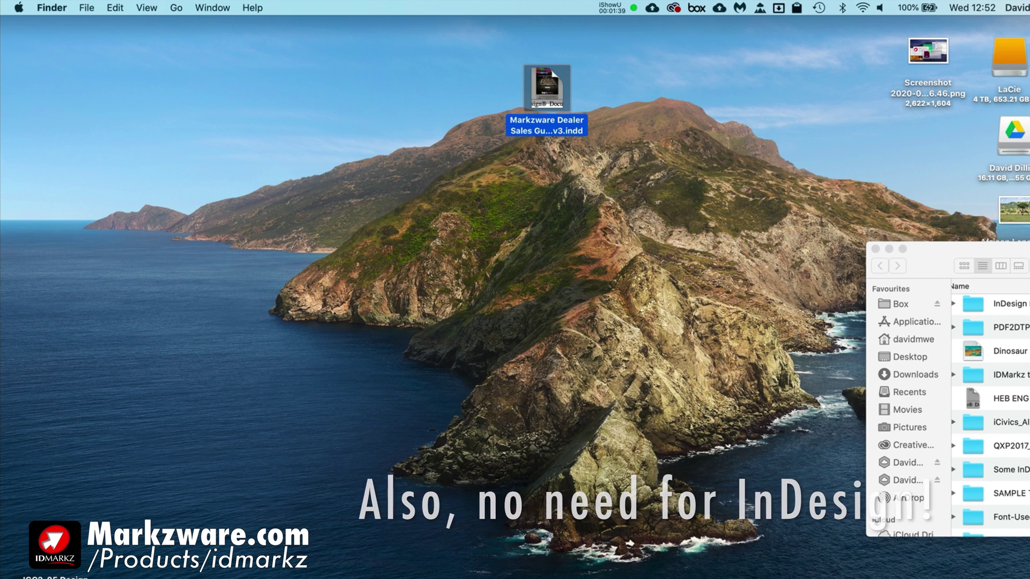
double_click(1026, 301)
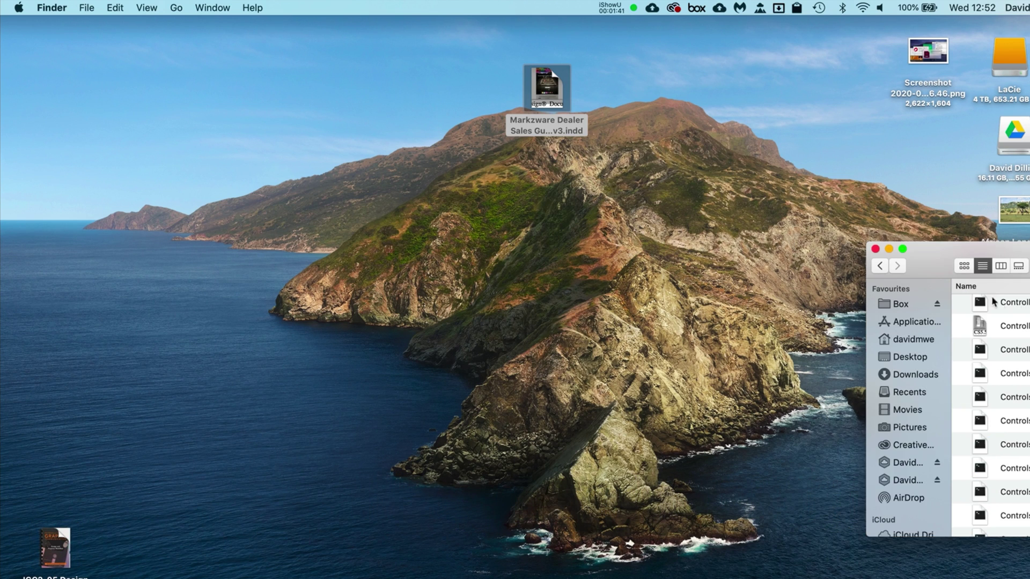
drag(934, 267, 551, 190)
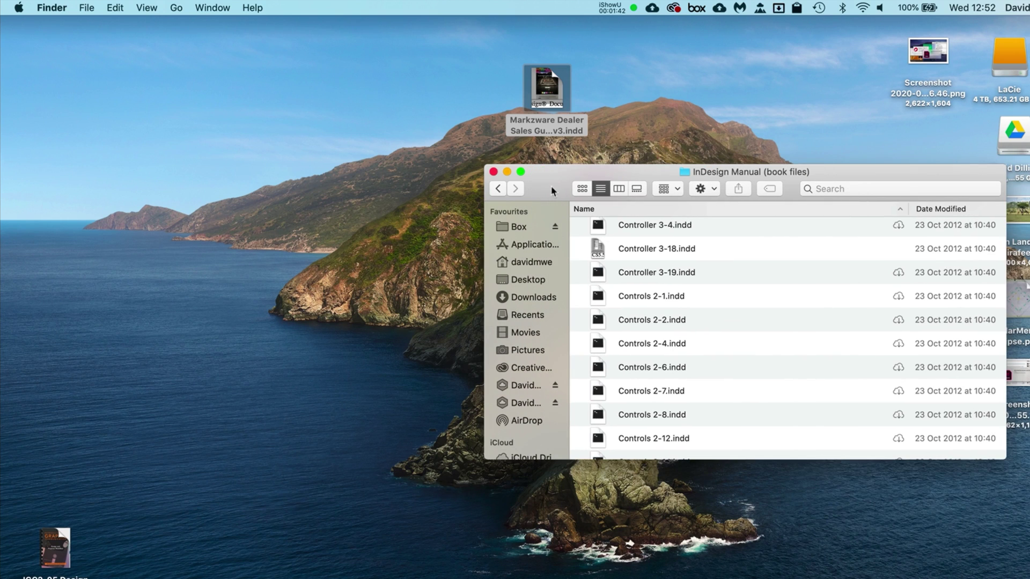
click(595, 252)
key(space)
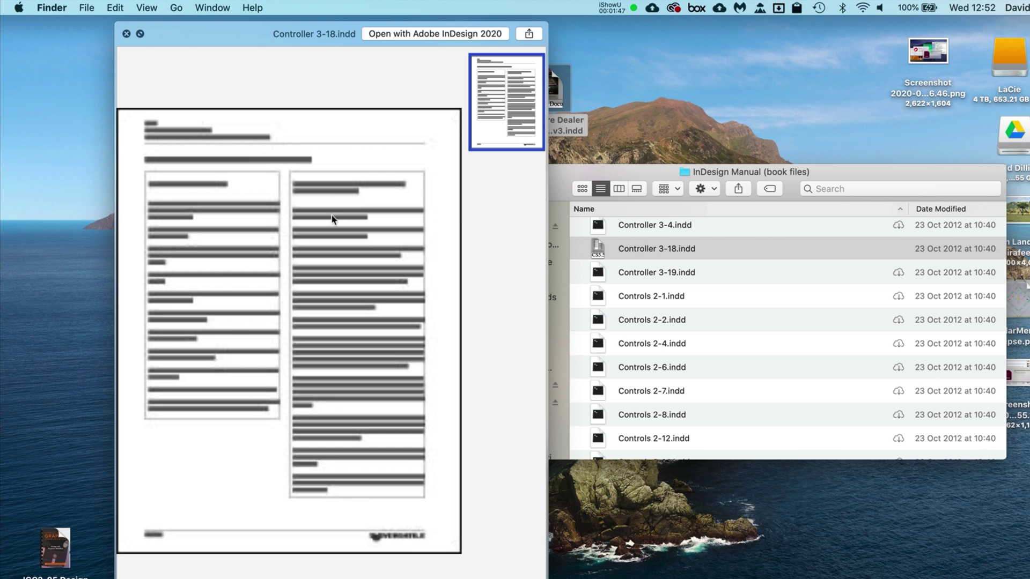
Step: Switch the preview to the desktop Dealer Sales Guide, then back to Controller 3-18.indd
drag(254, 42, 562, 63)
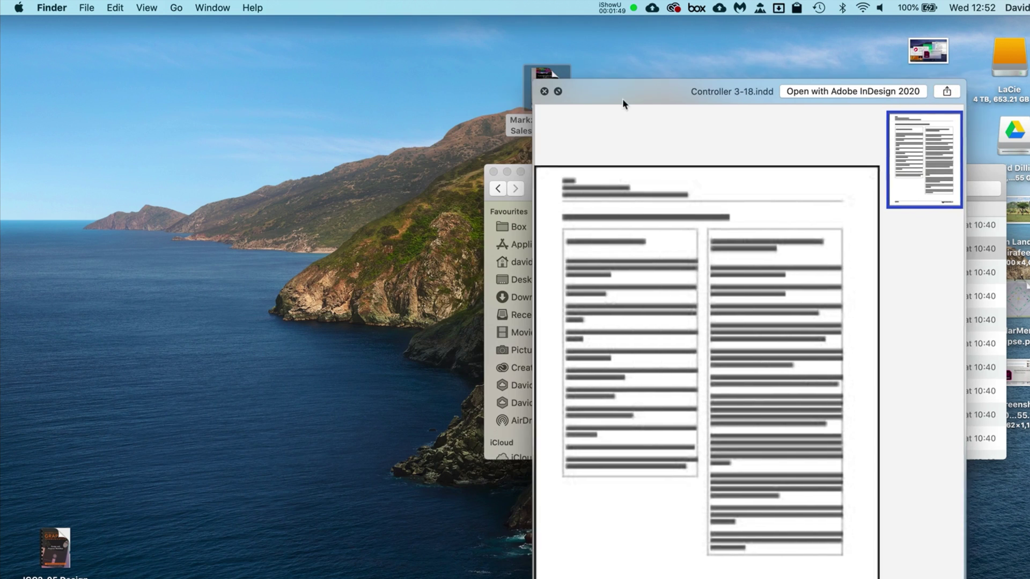
click(547, 84)
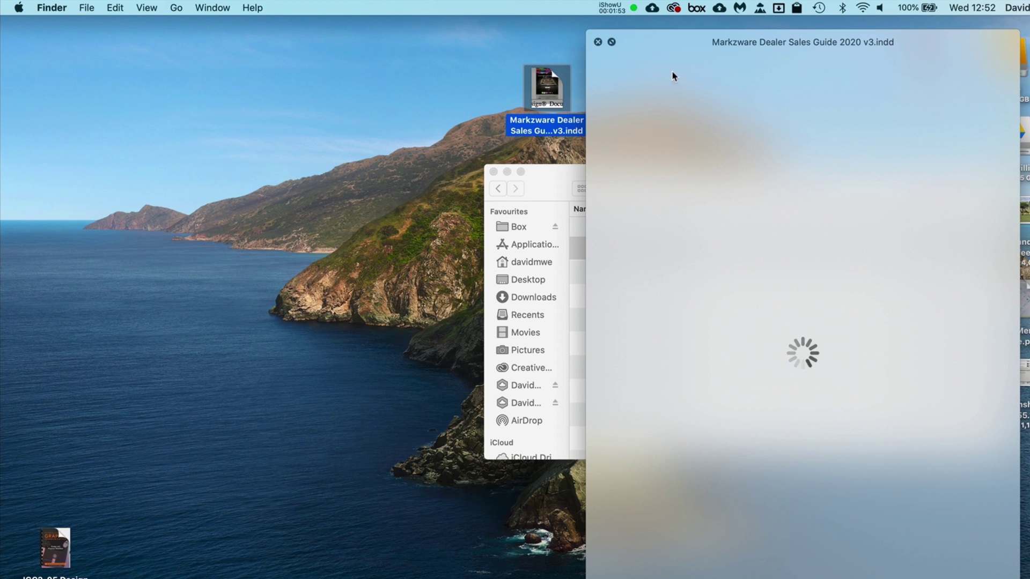
drag(664, 40, 128, 34)
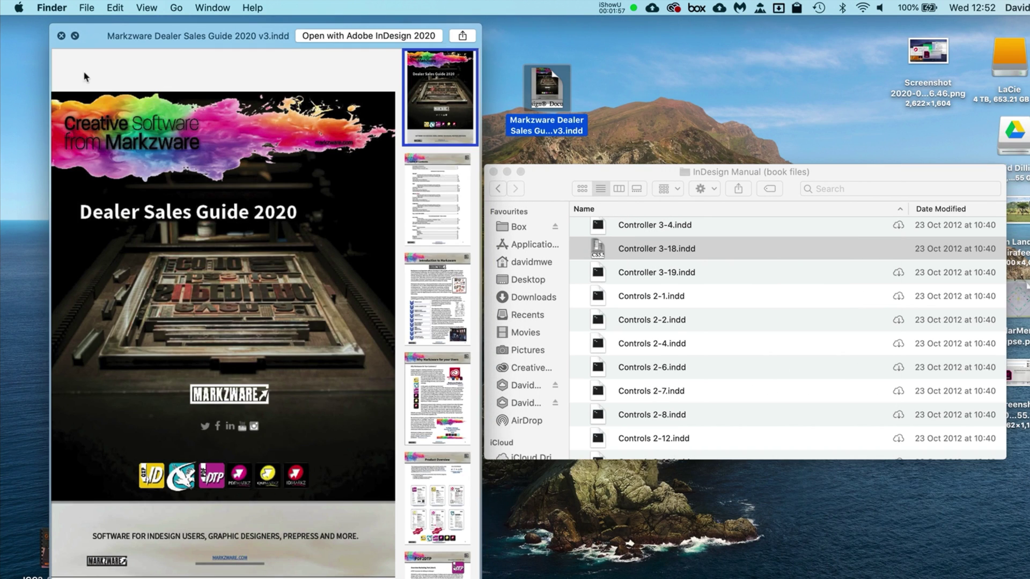
click(639, 252)
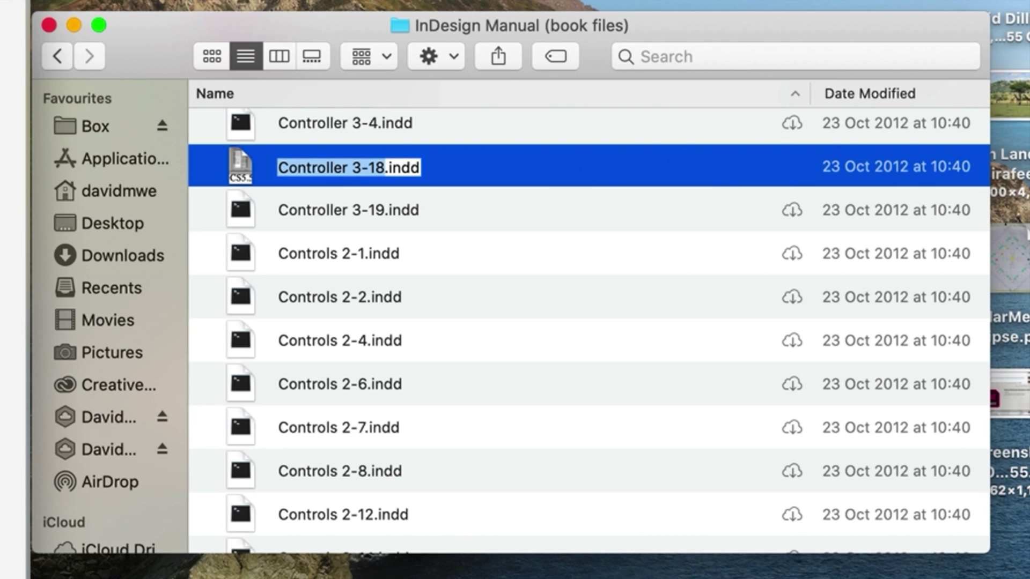
Step: Leave the filename unchanged and Quick Look Controller 3-18.indd from the gear Action menu
key(Return)
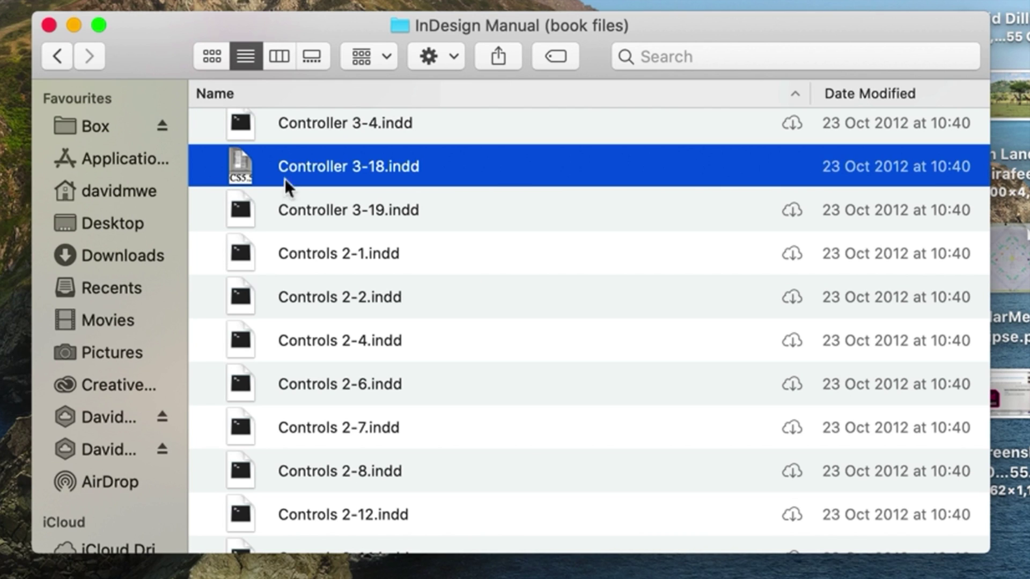
click(456, 57)
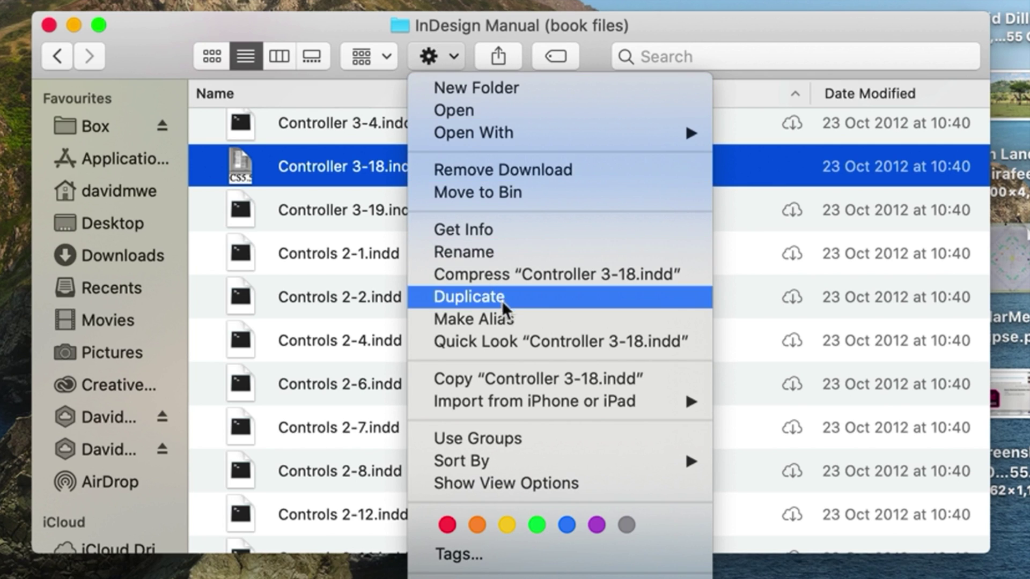
click(508, 344)
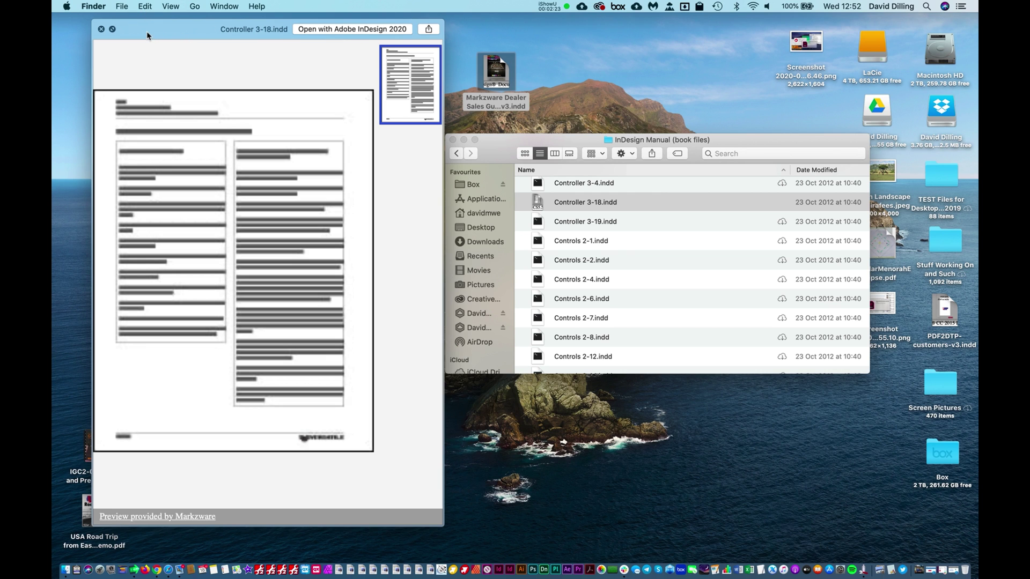
Step: Launch IDMarkz from the Dock and drop Controller 3-18.indd onto its drop zone
drag(147, 35, 582, 45)
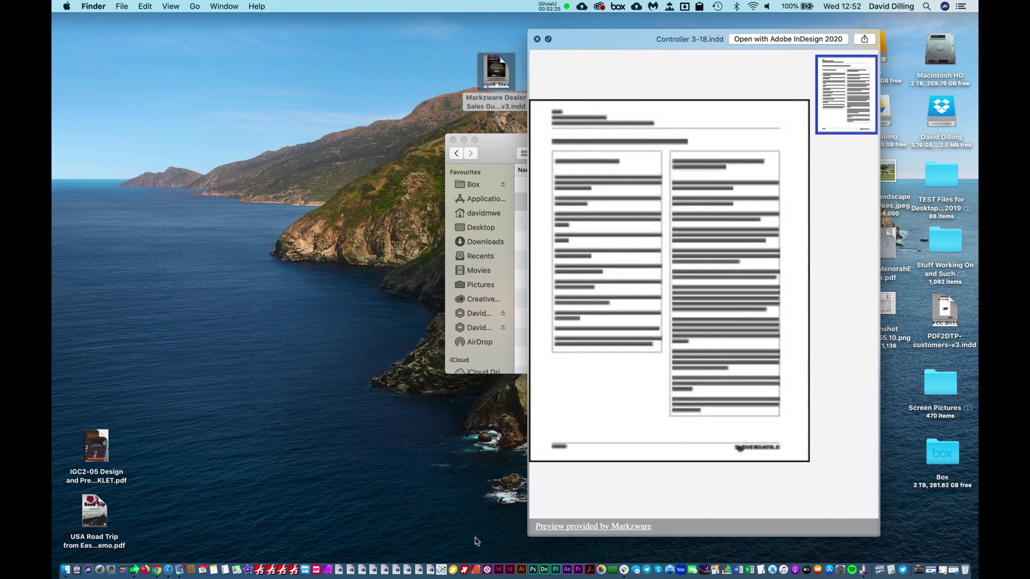
click(465, 570)
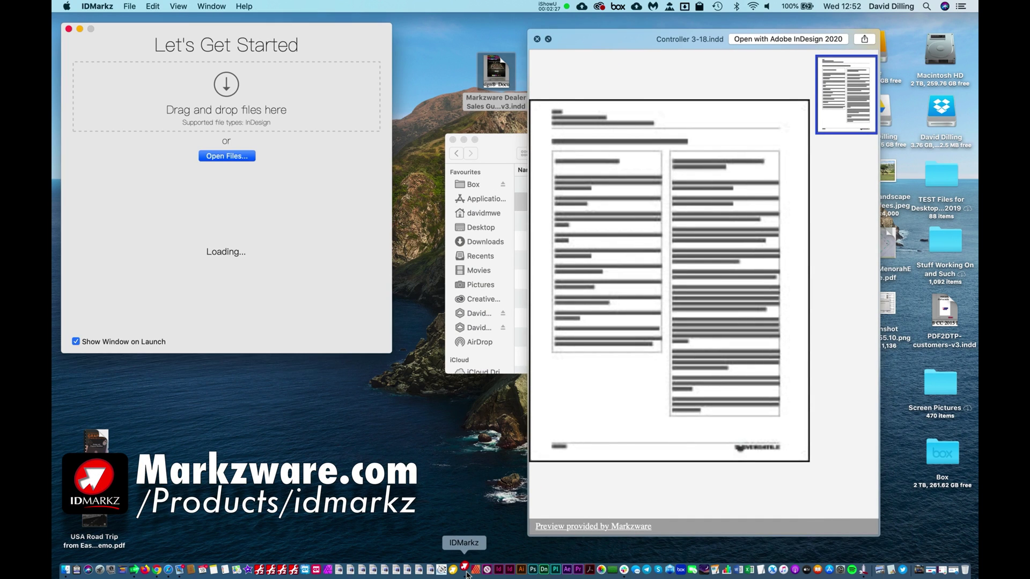
click(483, 160)
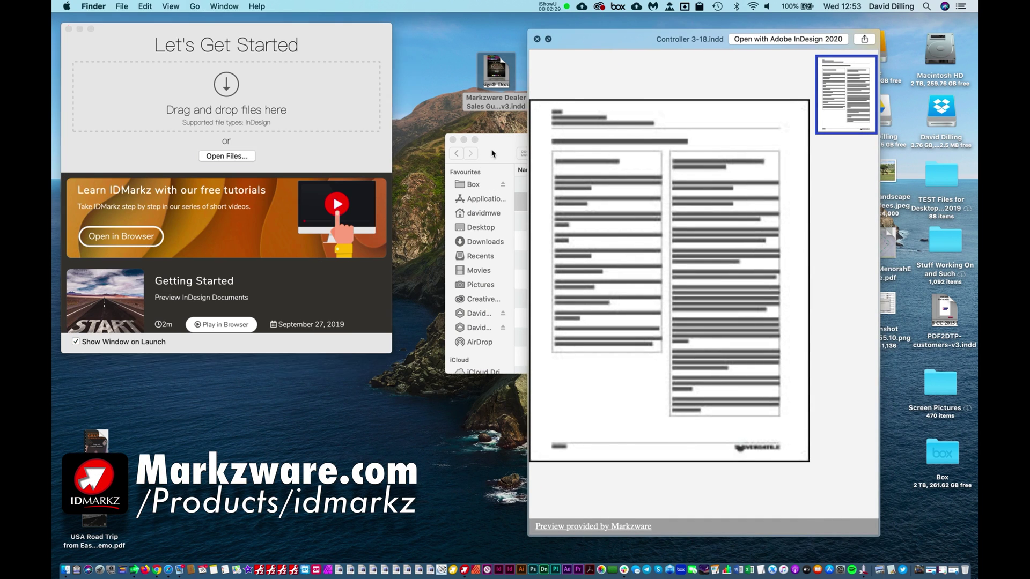
drag(580, 47, 670, 36)
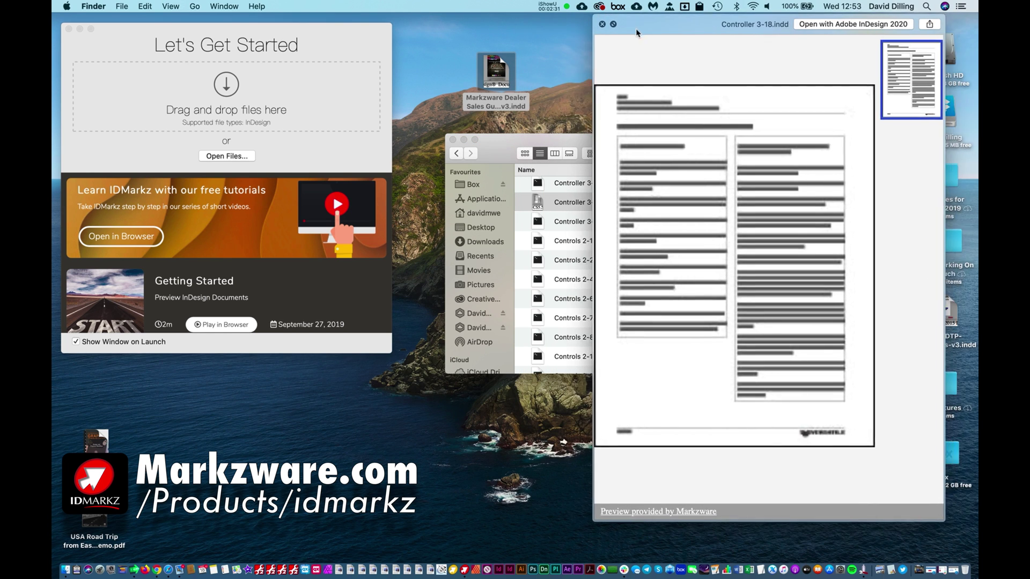
drag(531, 203, 265, 105)
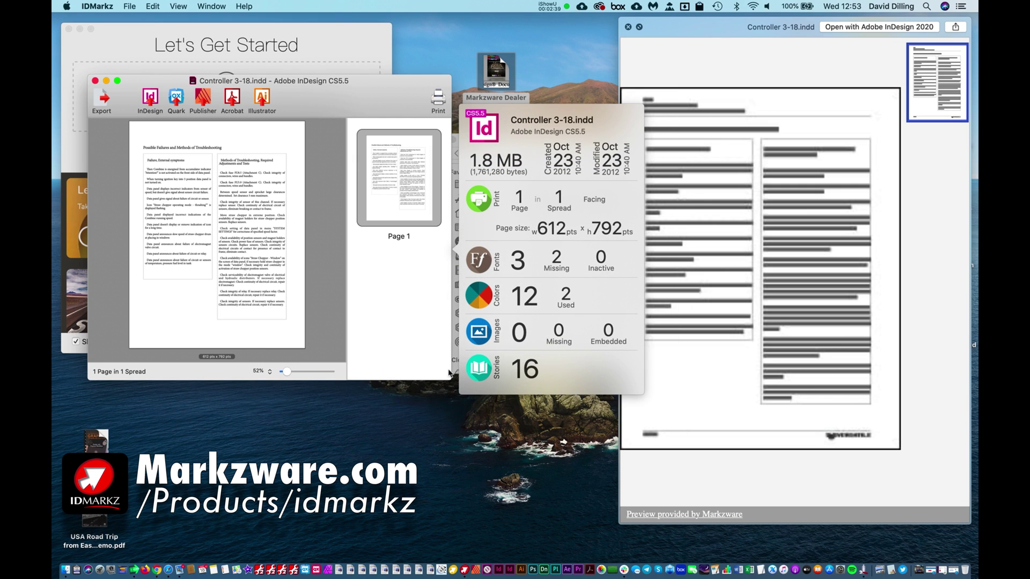
Step: Enlarge and reposition the IDMarkz preview, close Quick Look, and view the IDML export options
drag(449, 376, 611, 516)
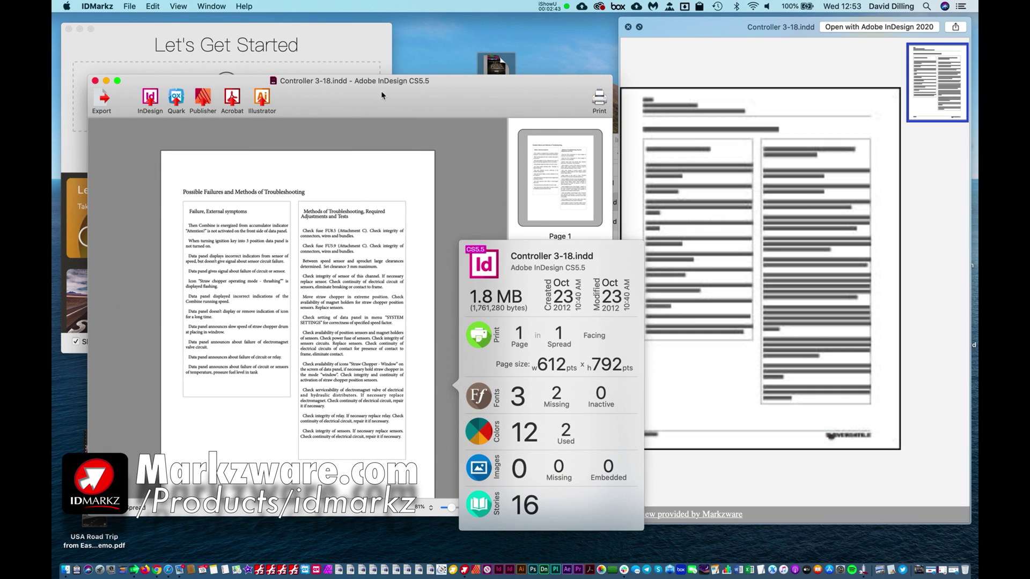
drag(382, 91, 365, 46)
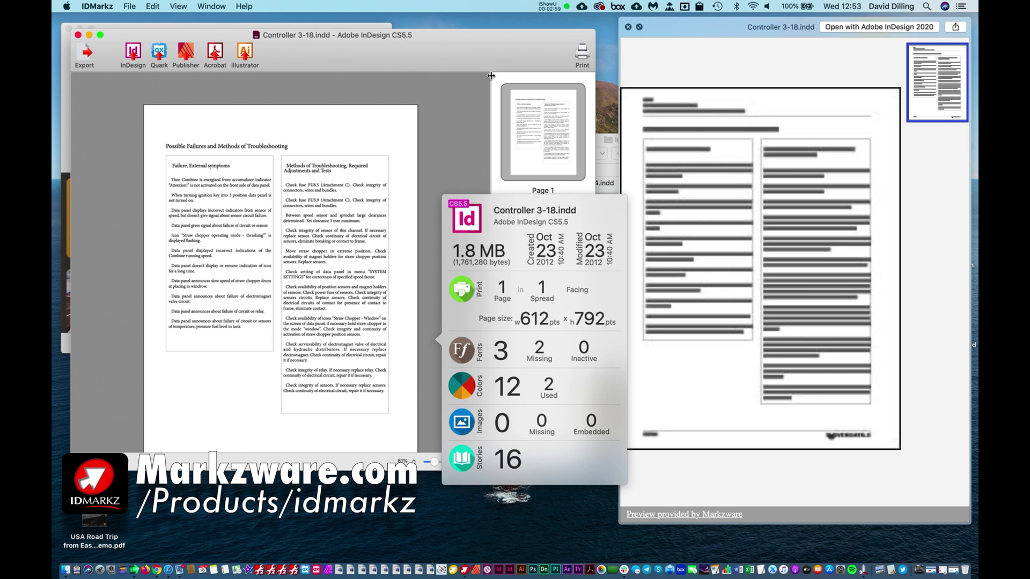
click(628, 27)
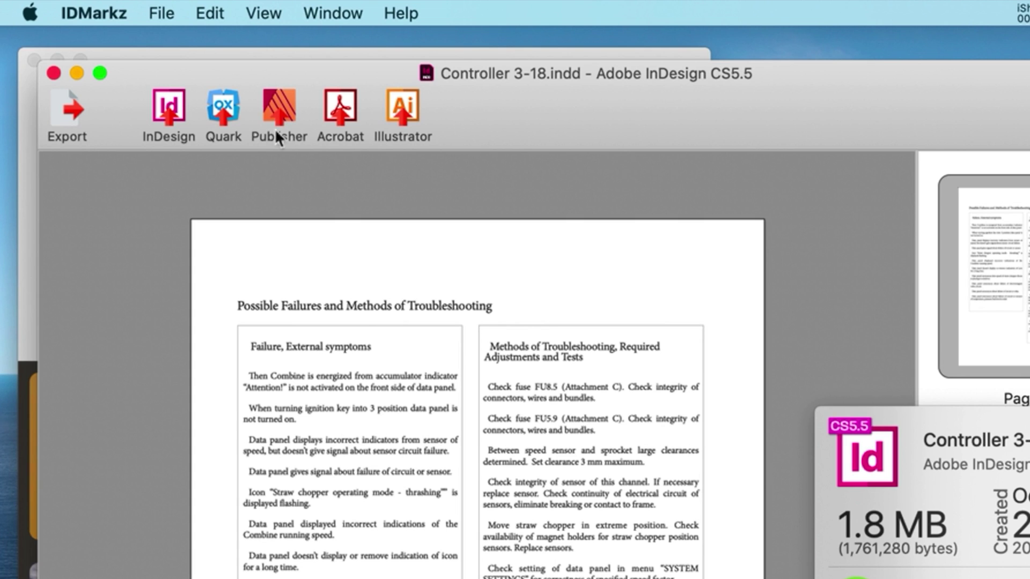
click(84, 129)
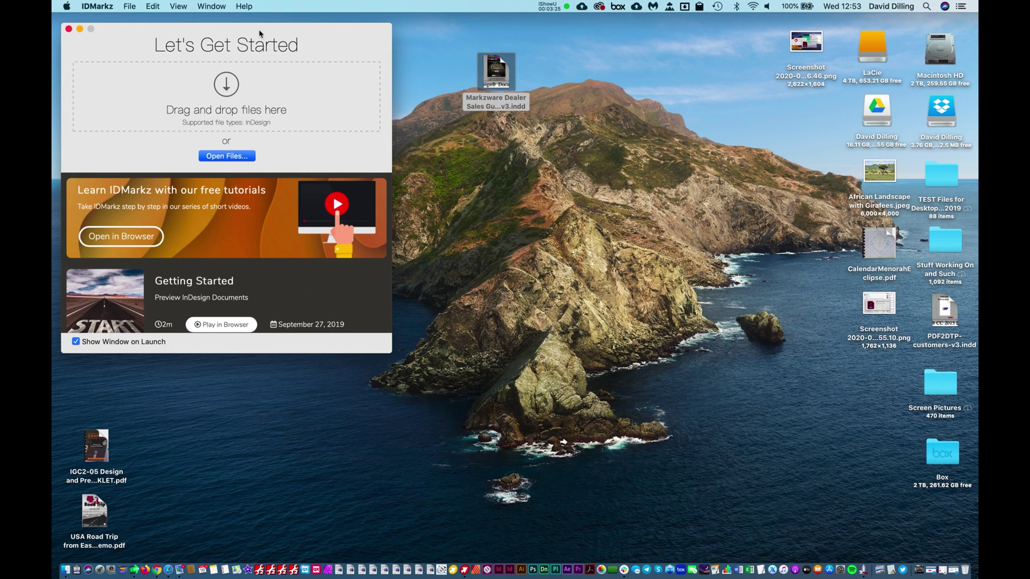
Step: Quick Look the Dealer Sales Guide and follow its 'Preview provided by Markzware' link
click(495, 74)
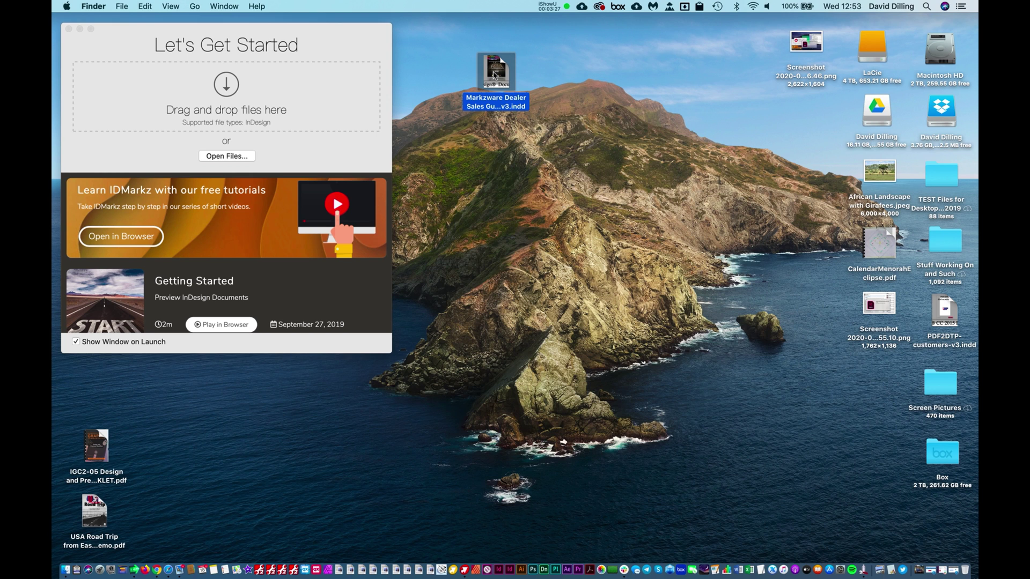
key(space)
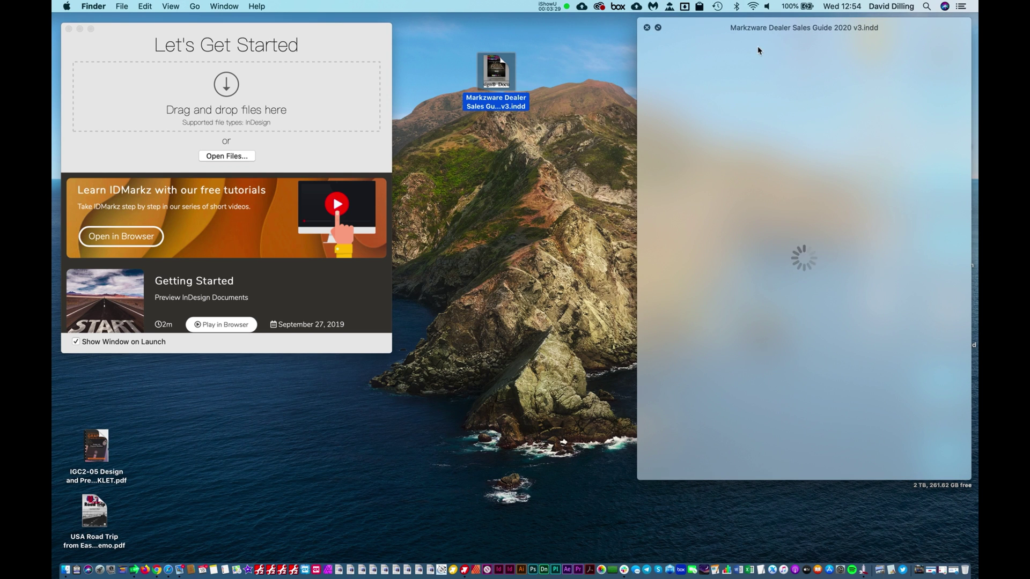
drag(707, 26, 242, 35)
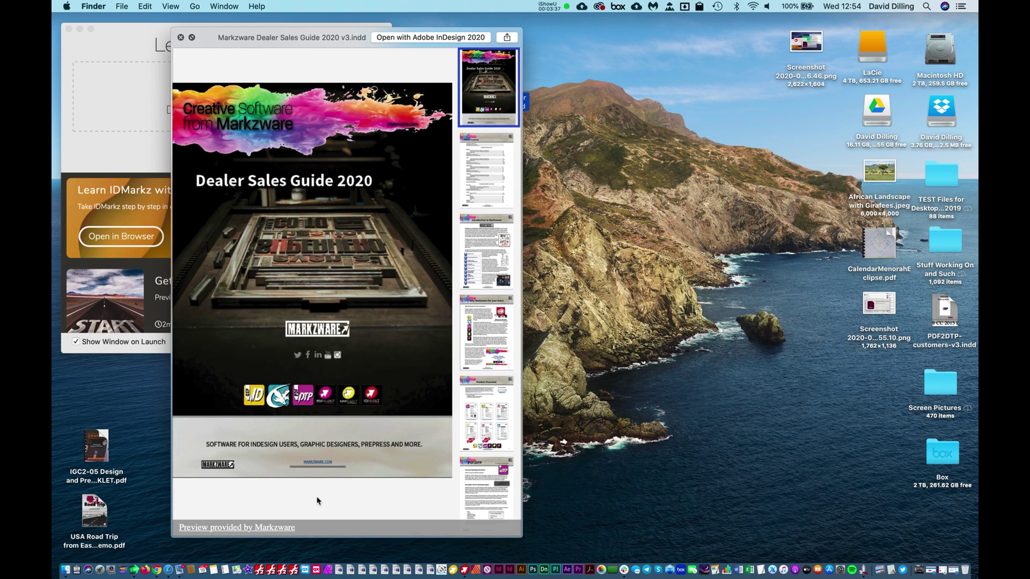
click(230, 528)
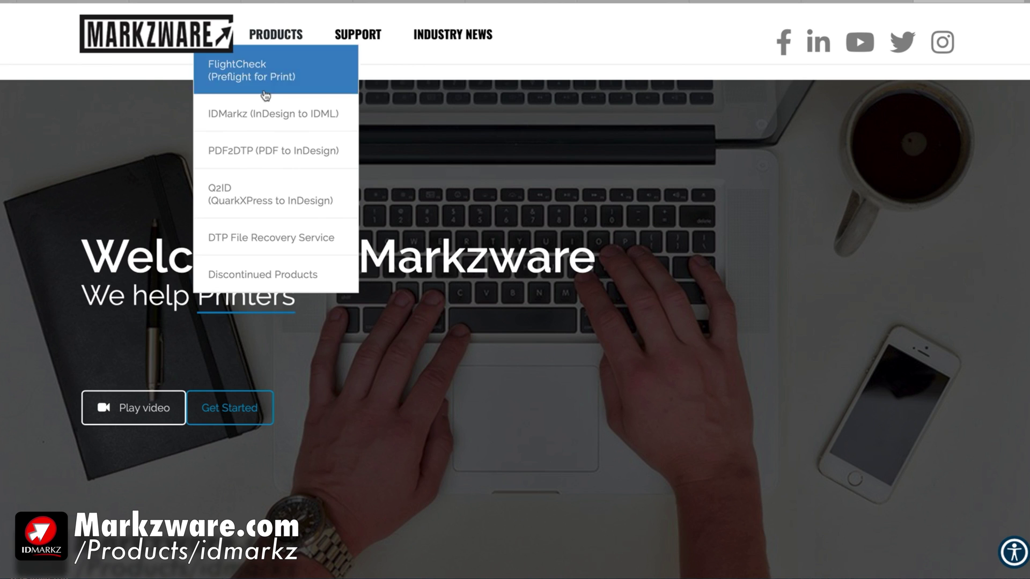
Step: Go to the IDMarkz product page under Products and jump to its purchase options
click(274, 111)
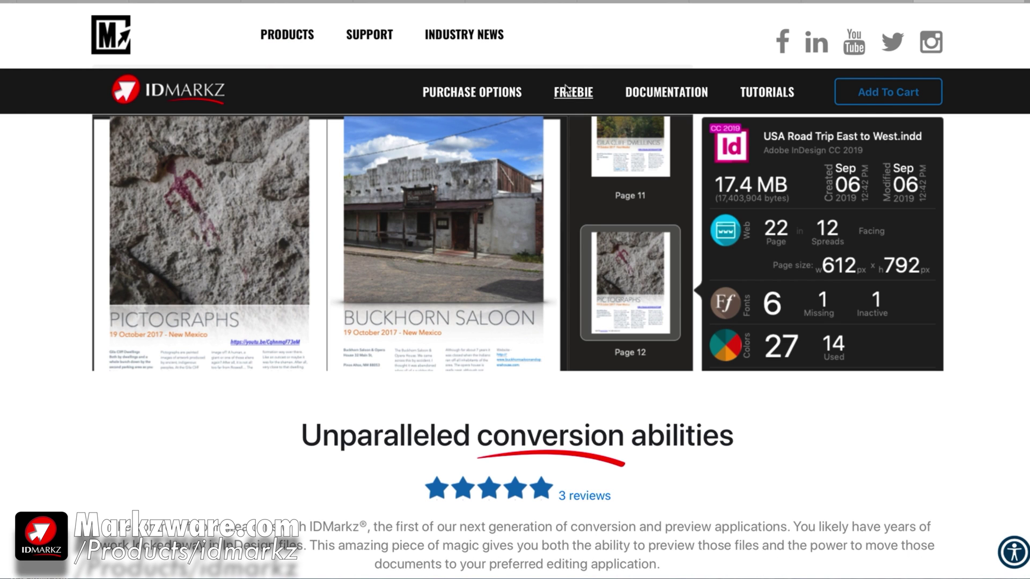
scroll(548, 146, down, 3)
scroll(489, 348, down, 8)
scroll(489, 349, down, 5)
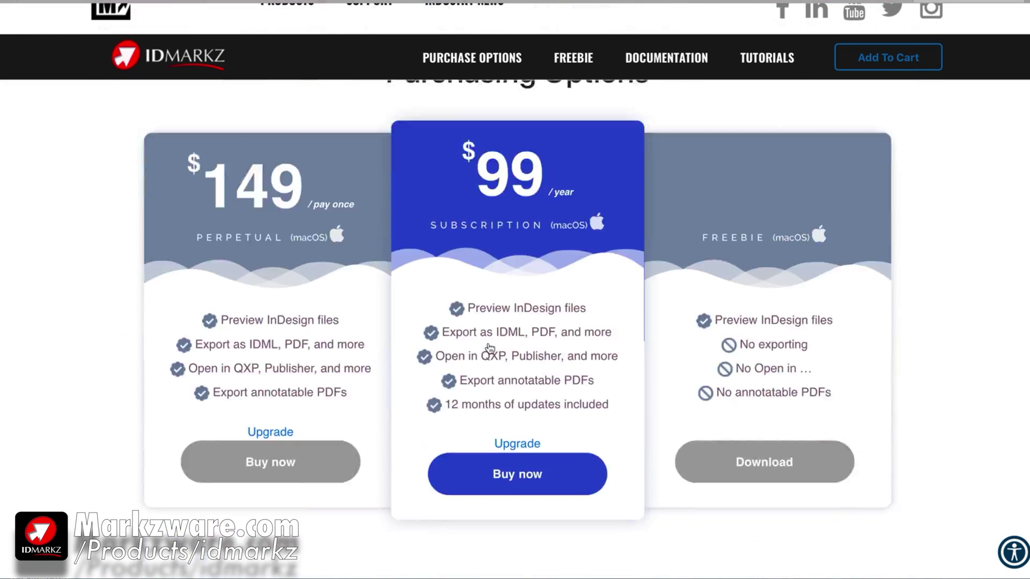
scroll(489, 349, down, 5)
scroll(489, 348, down, 5)
scroll(489, 349, down, 5)
scroll(490, 348, down, 3)
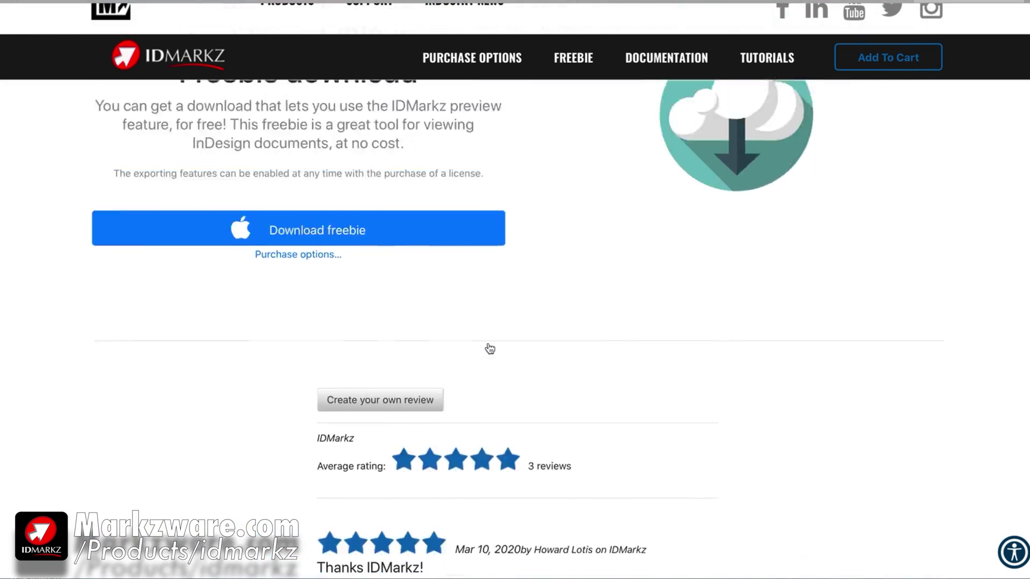
scroll(489, 348, up, 2)
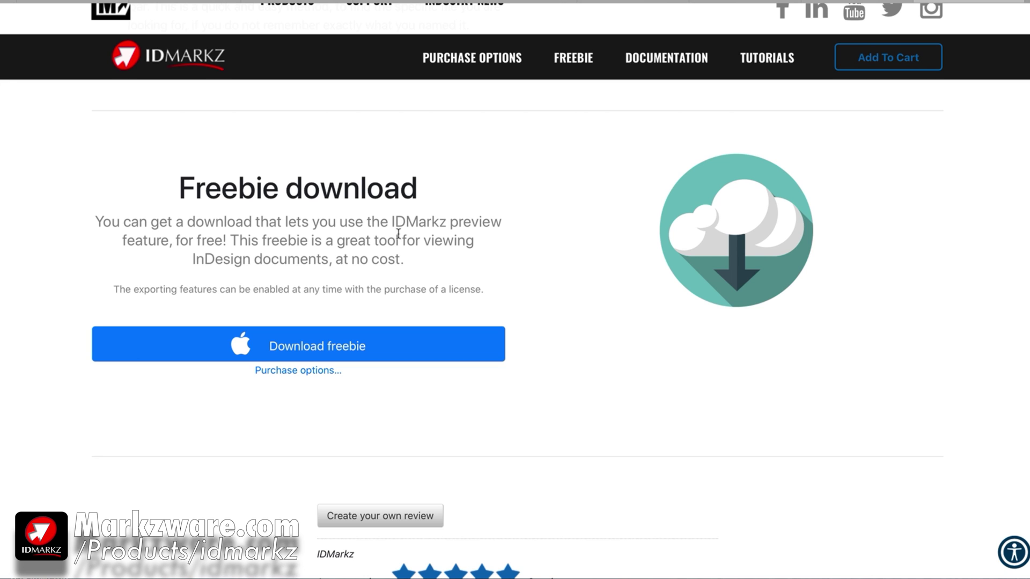
click(478, 59)
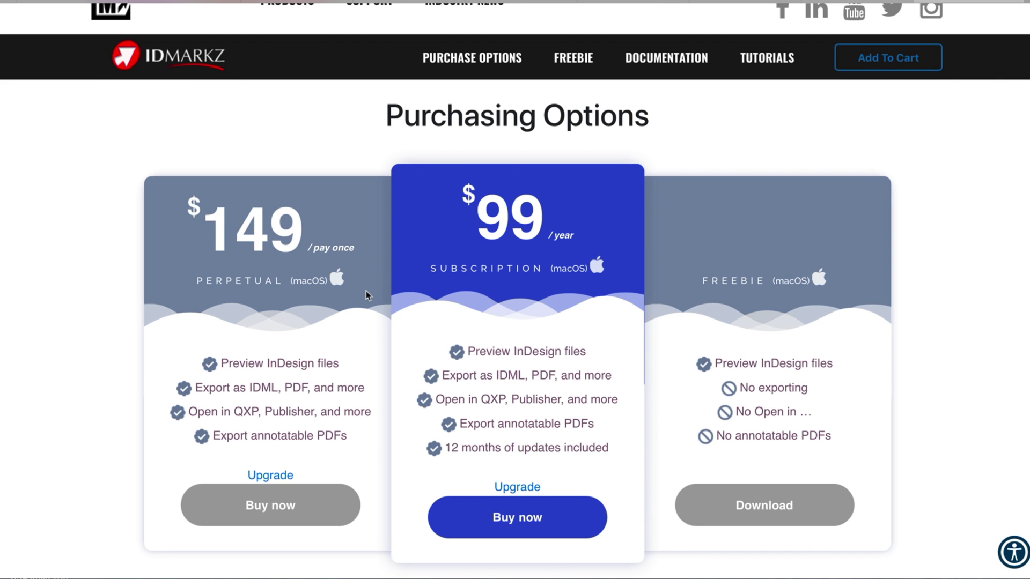
scroll(366, 295, down, 10)
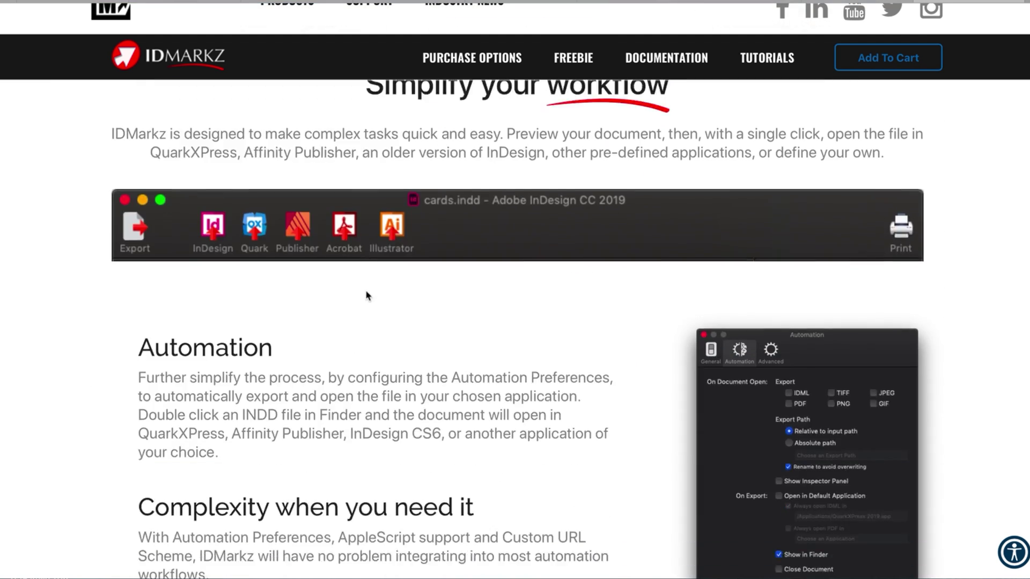
scroll(366, 296, down, 5)
scroll(366, 295, down, 5)
scroll(367, 295, down, 2)
scroll(366, 295, up, 4)
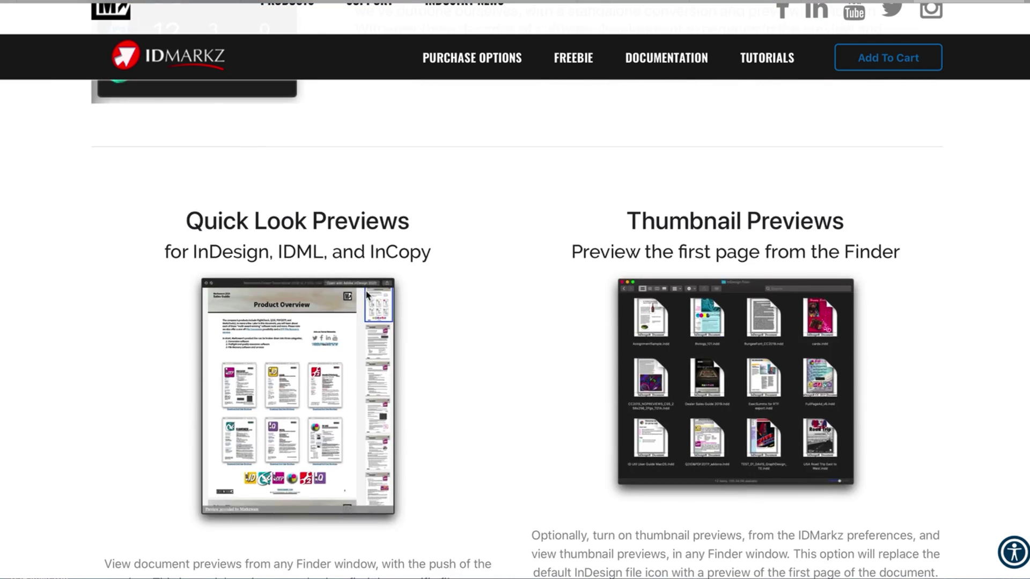
scroll(366, 296, down, 1)
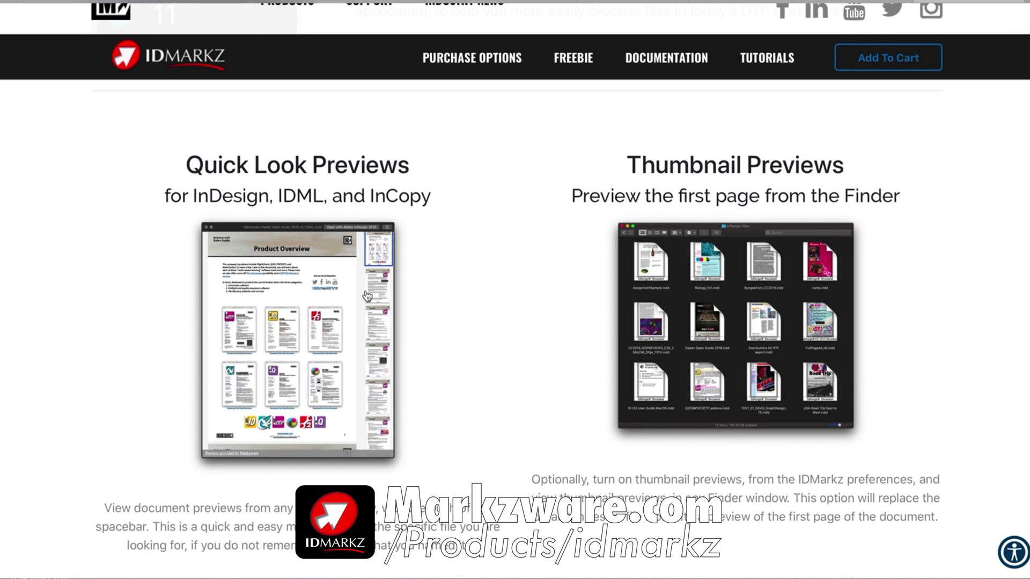
scroll(366, 296, down, 2)
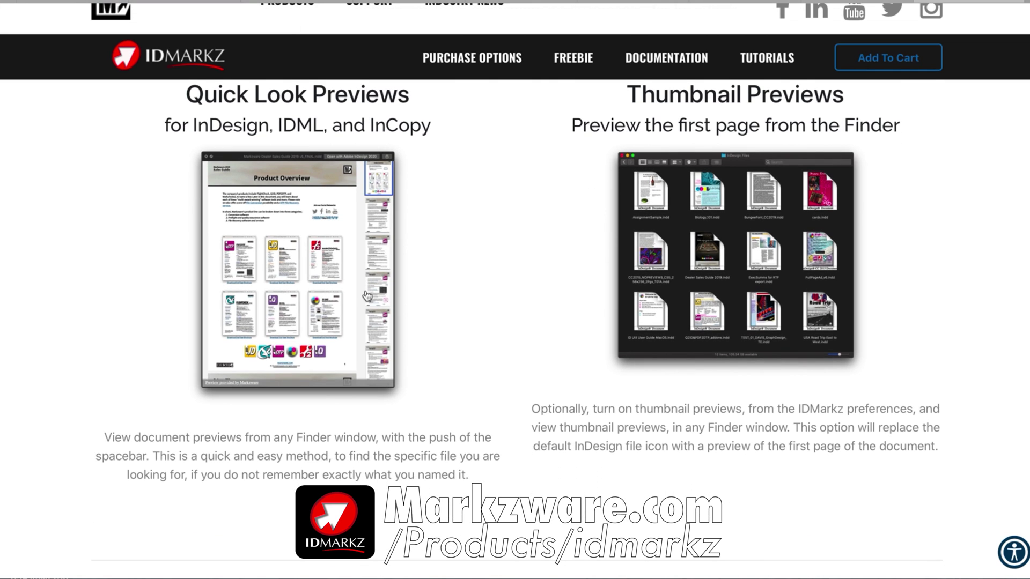